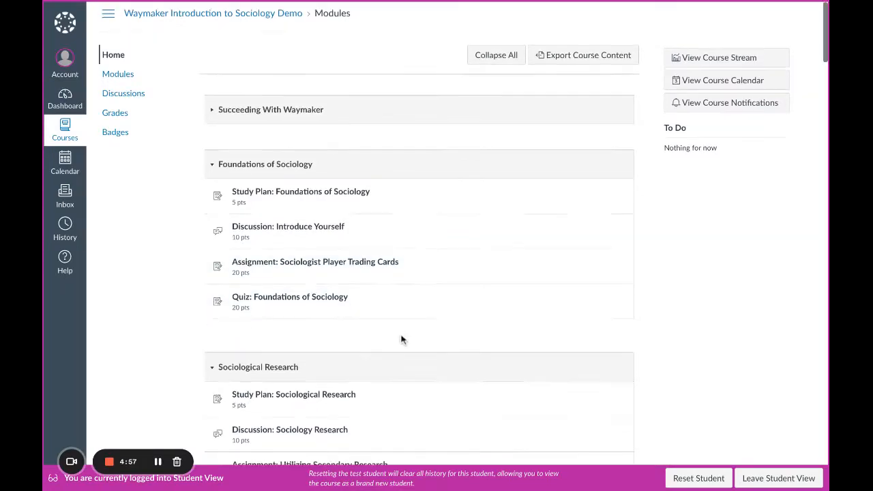
pyautogui.scroll(-2, 401, 340)
pyautogui.scroll(-1, 401, 340)
pyautogui.scroll(-1, 401, 340)
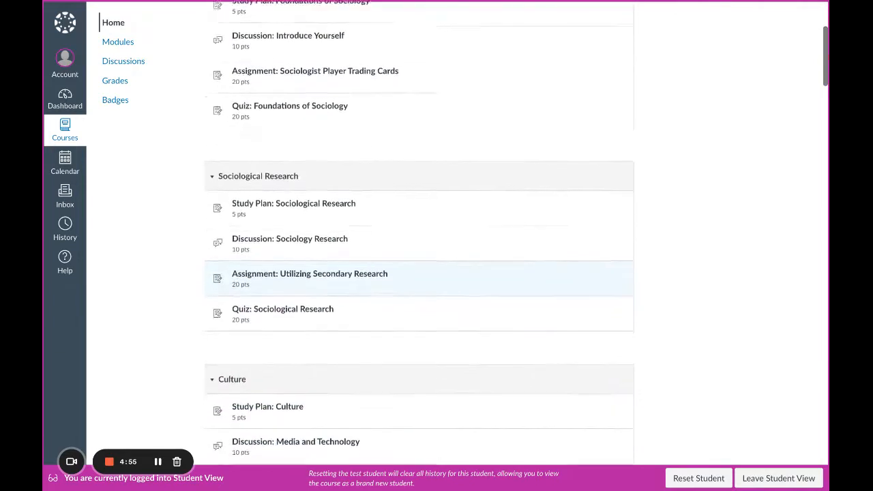
pyautogui.scroll(-1, 401, 339)
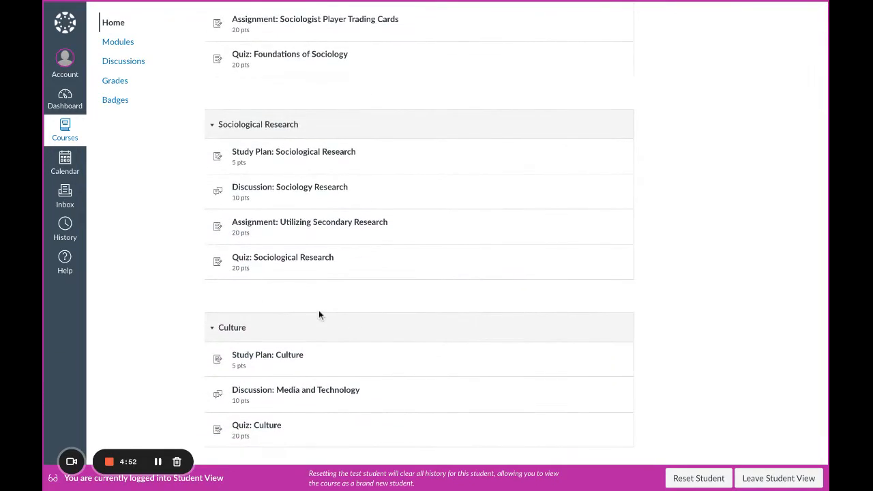
pyautogui.scroll(-1, 249, 307)
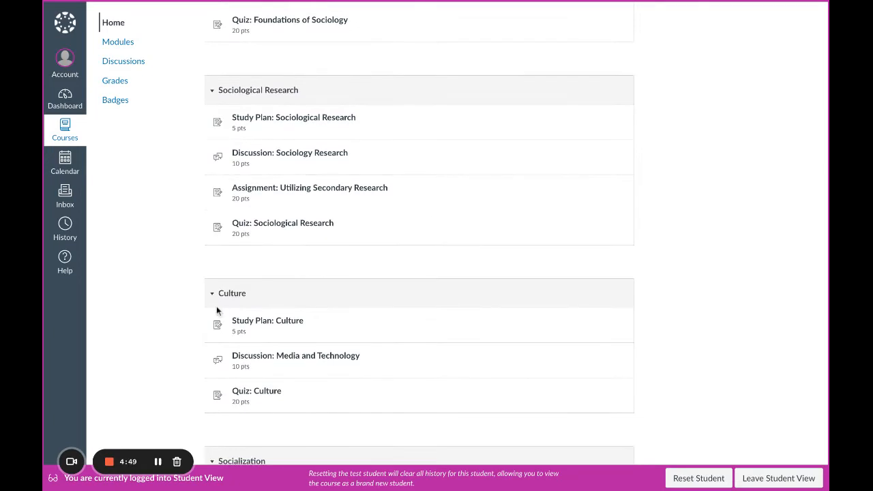
pyautogui.scroll(3, 197, 310)
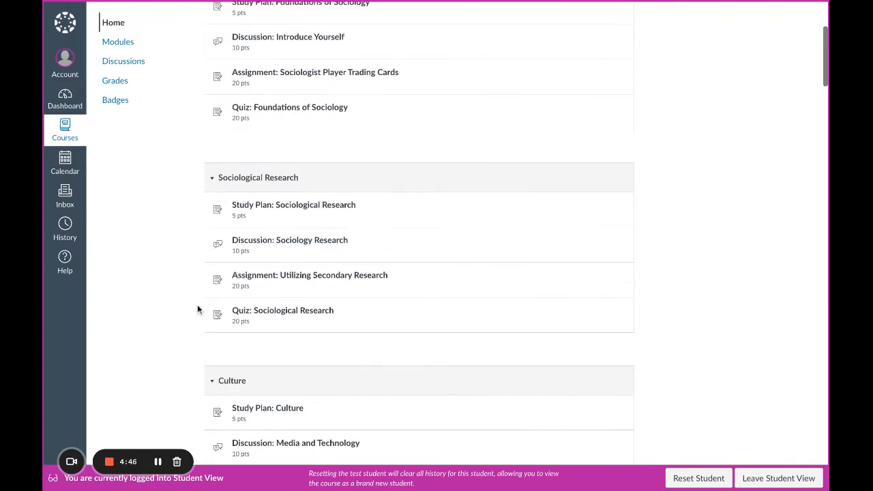
pyautogui.scroll(2, 197, 310)
pyautogui.scroll(1, 420, 232)
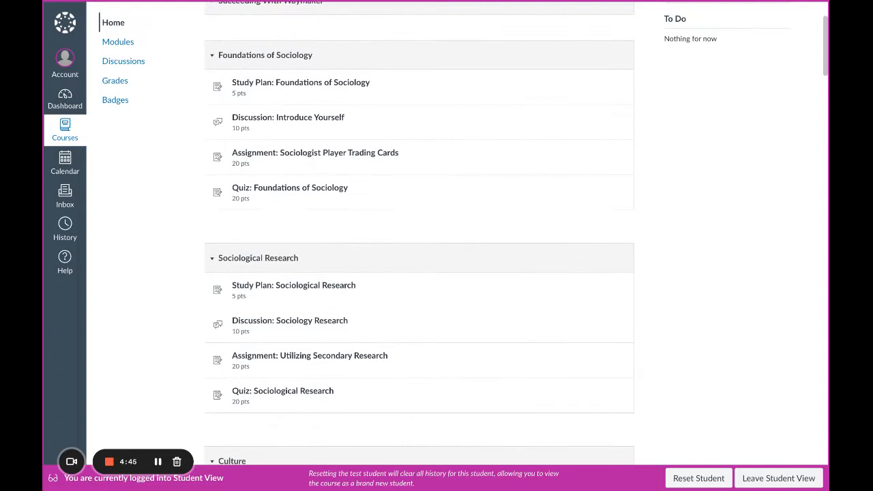
pyautogui.scroll(-1, 420, 232)
pyautogui.scroll(-1, 420, 231)
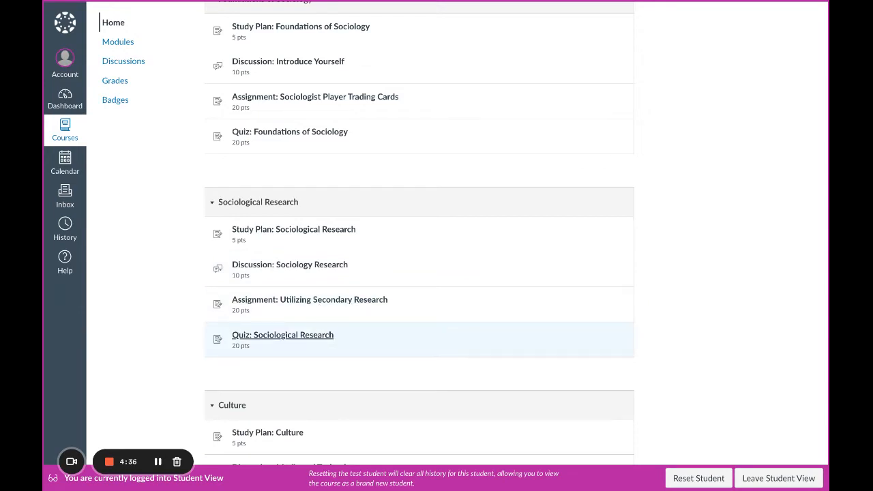
pyautogui.scroll(-1, 268, 341)
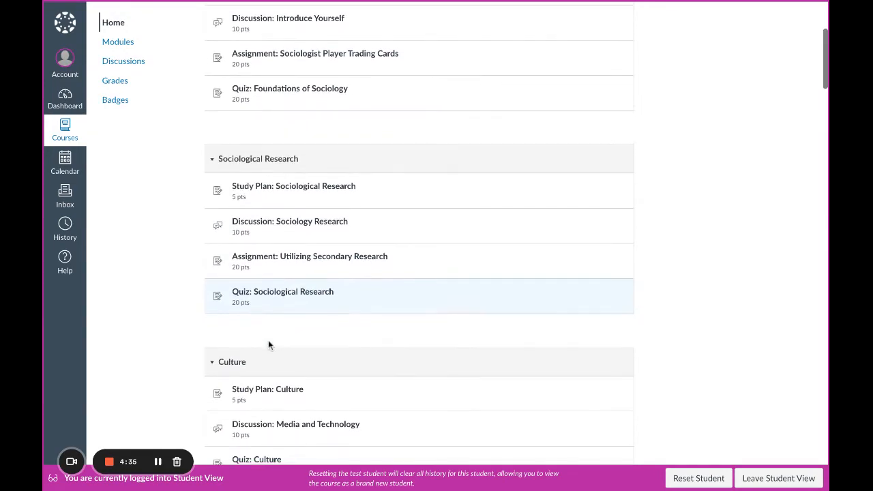
pyautogui.scroll(-1, 268, 344)
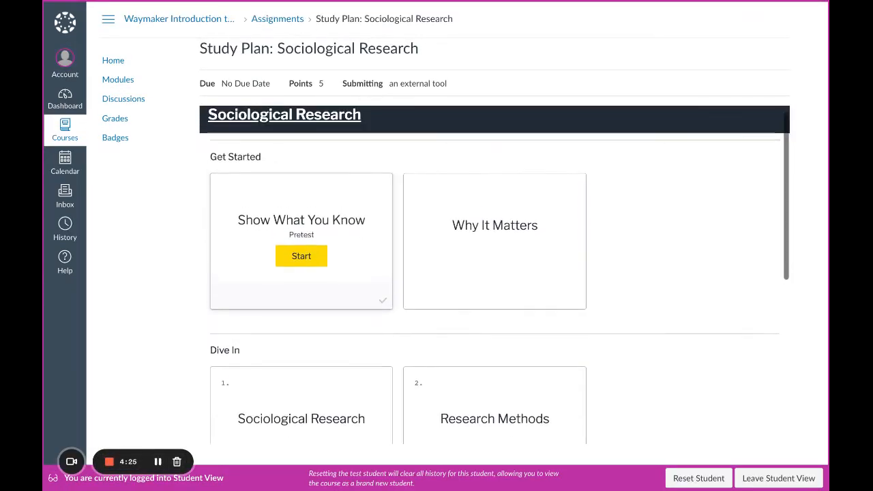
# Step: Highlight the Get Started and Finish Strong headings in the Sociological Research study plan
pyautogui.moveTo(285, 155); pyautogui.dragTo(217, 155)
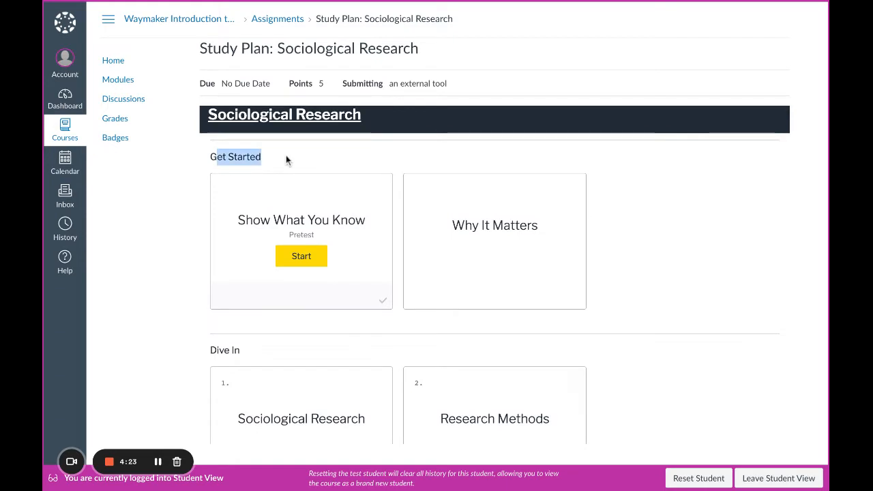
pyautogui.scroll(-1, 266, 287)
pyautogui.moveTo(251, 303); pyautogui.dragTo(209, 300)
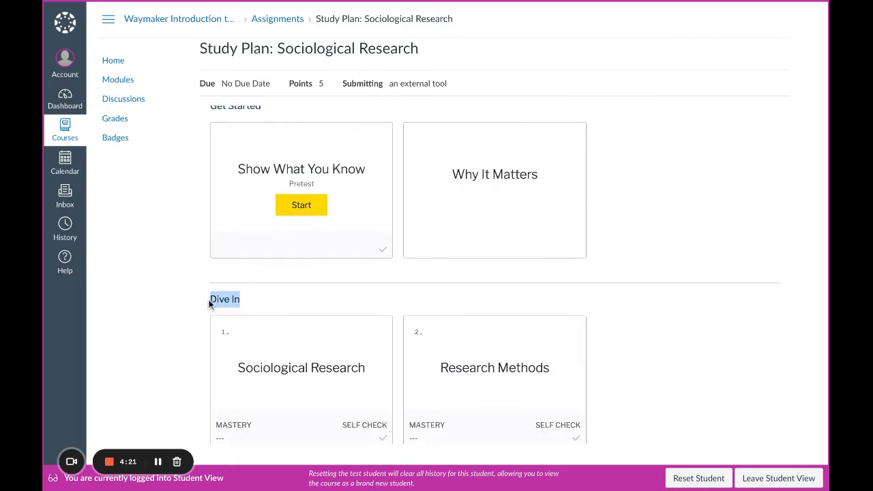
pyautogui.scroll(-2, 209, 304)
pyautogui.tripleClick(281, 375)
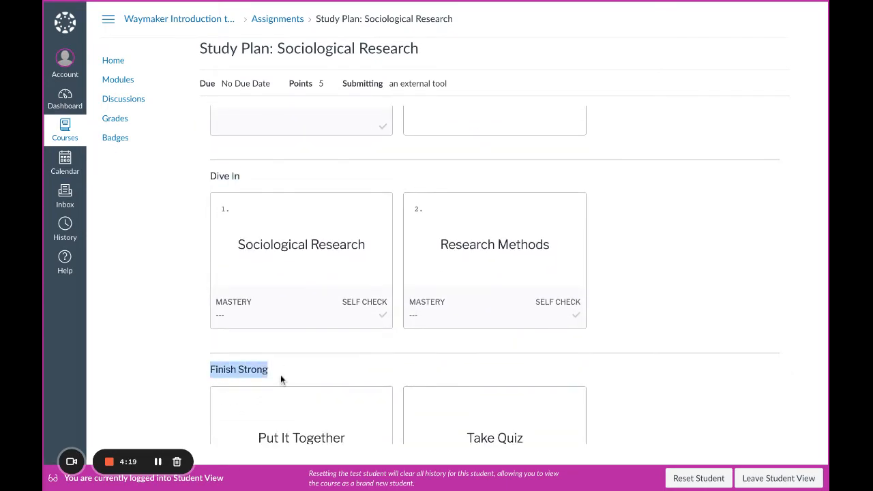
pyautogui.scroll(1, 239, 357)
pyautogui.scroll(1, 239, 357)
pyautogui.scroll(2, 239, 357)
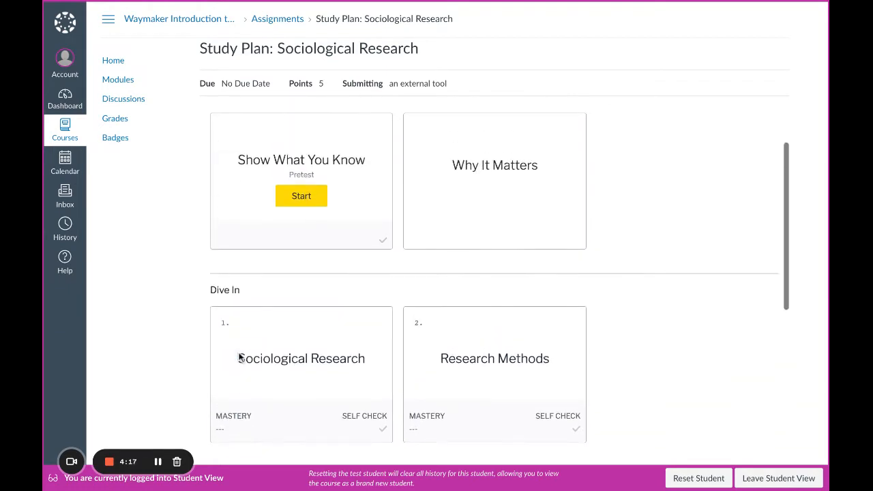
pyautogui.click(302, 210)
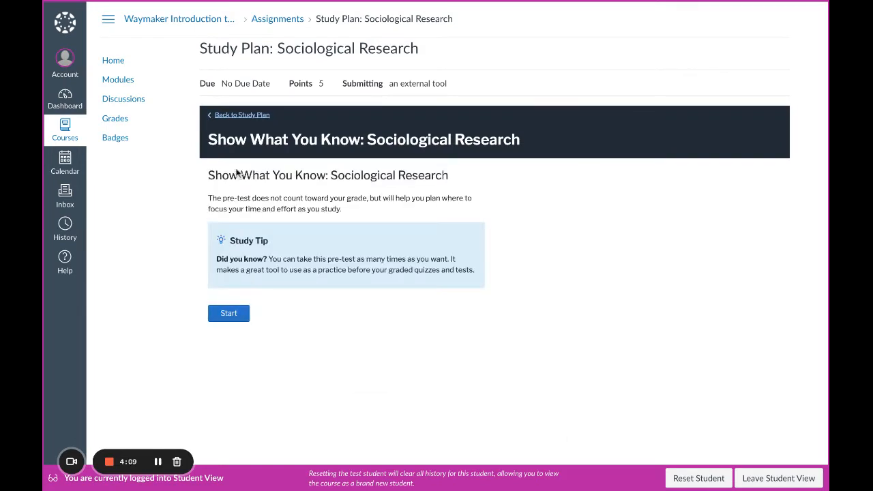
pyautogui.click(242, 114)
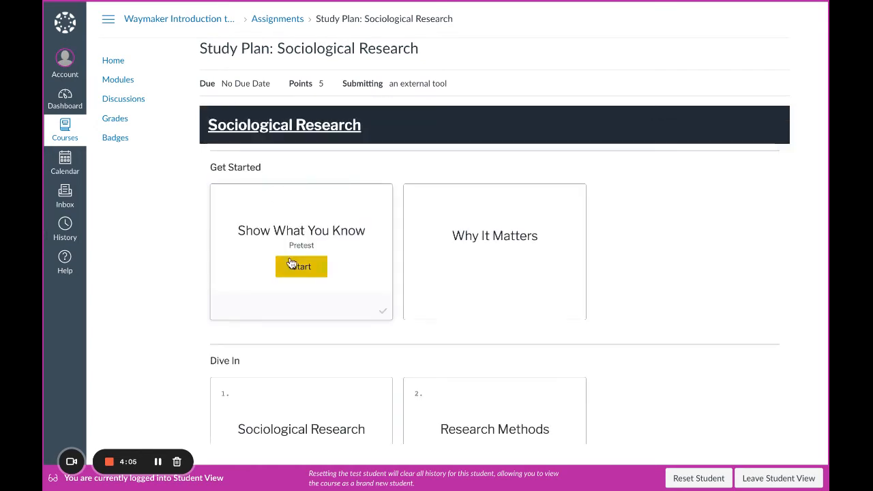
pyautogui.scroll(-2, 292, 266)
pyautogui.scroll(1, 409, 271)
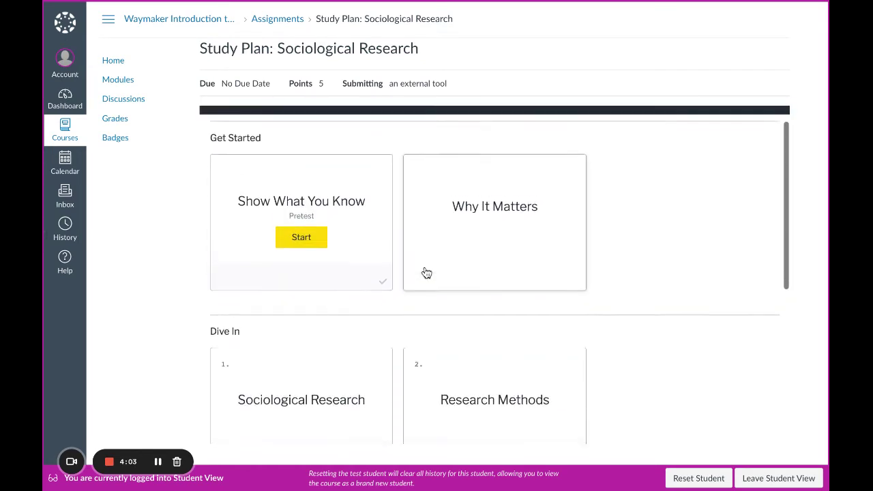
# Step: Open the Why It Matters: Sociological Research reading from the Why It Matters card
pyautogui.click(500, 261)
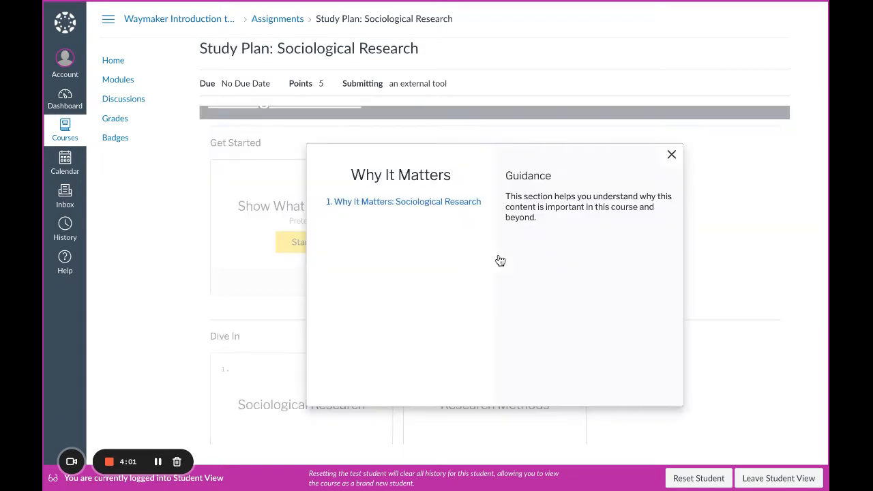
pyautogui.click(399, 203)
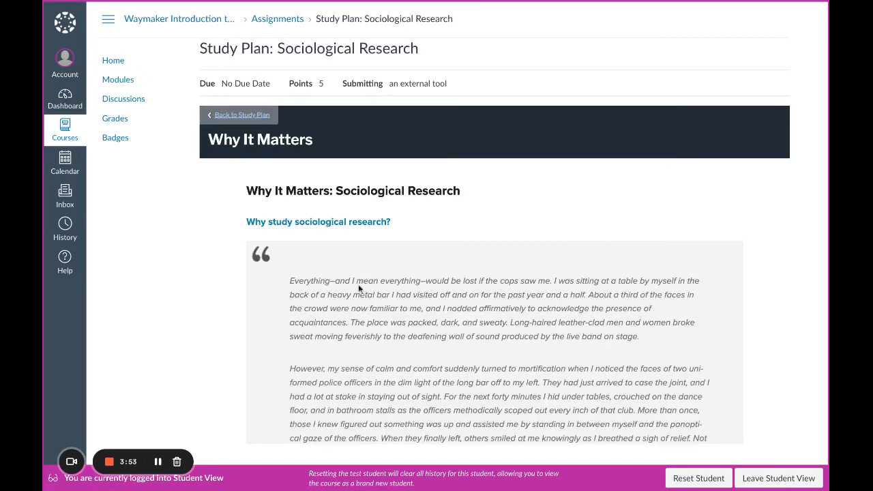
pyautogui.scroll(-3, 361, 290)
pyautogui.scroll(-5, 369, 299)
pyautogui.scroll(-2, 368, 298)
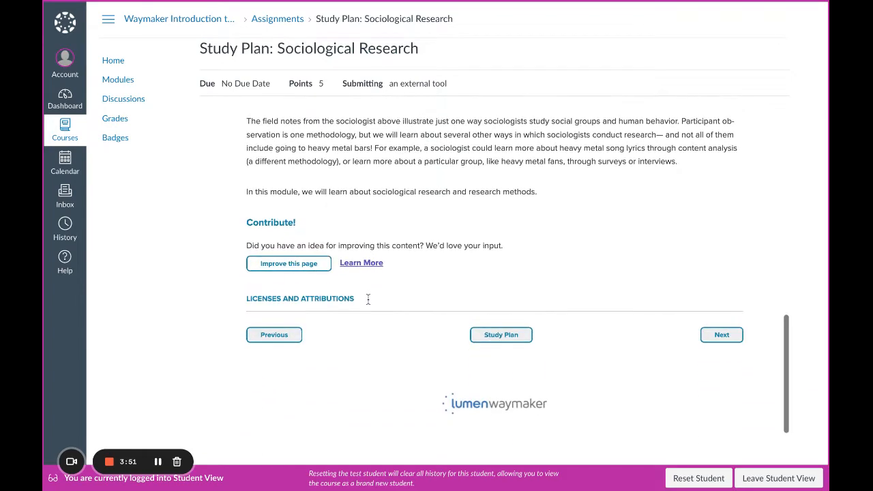
# Step: Return from the reading to the Sociological Research study plan overview
pyautogui.click(486, 335)
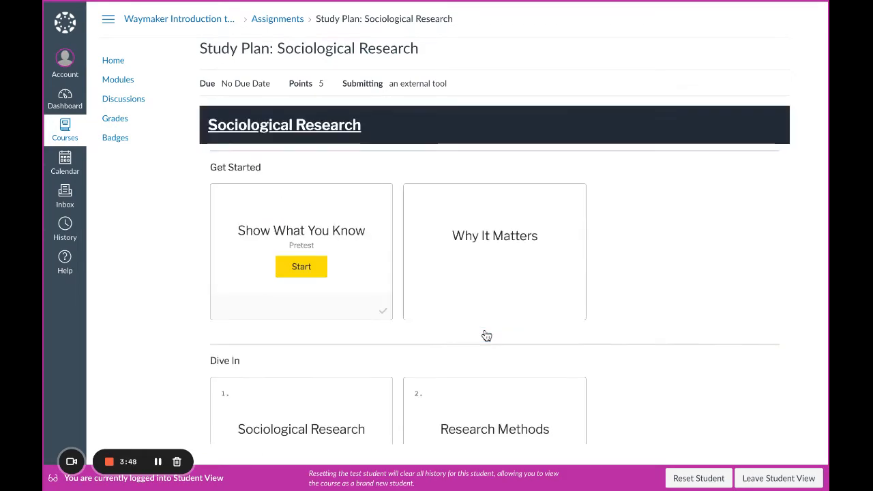
pyautogui.scroll(-1, 371, 283)
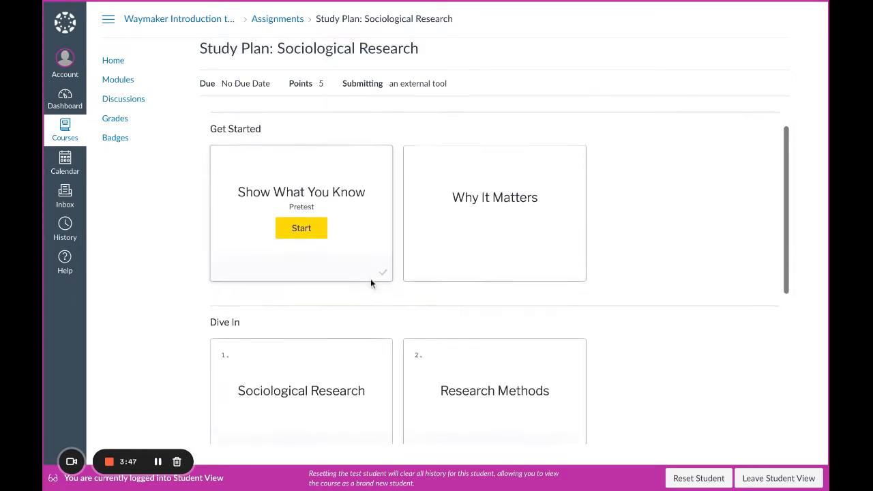
pyautogui.scroll(-2, 371, 283)
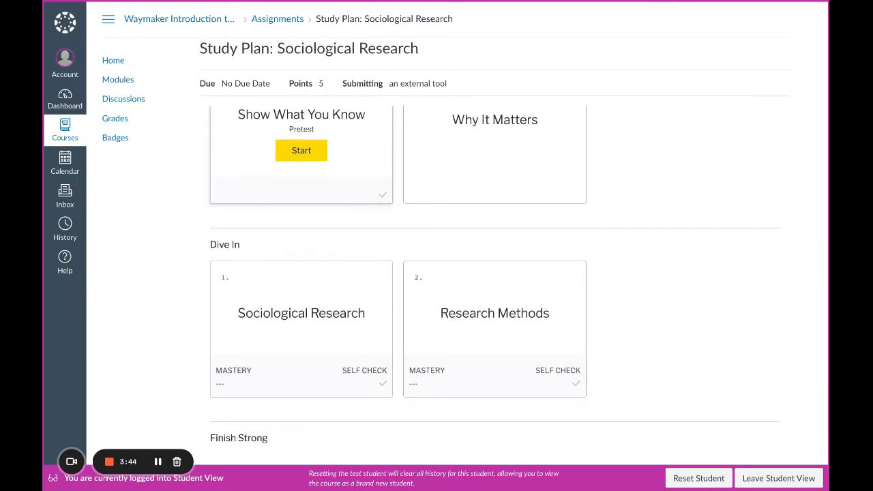
pyautogui.scroll(-1, 500, 273)
pyautogui.scroll(-1, 499, 273)
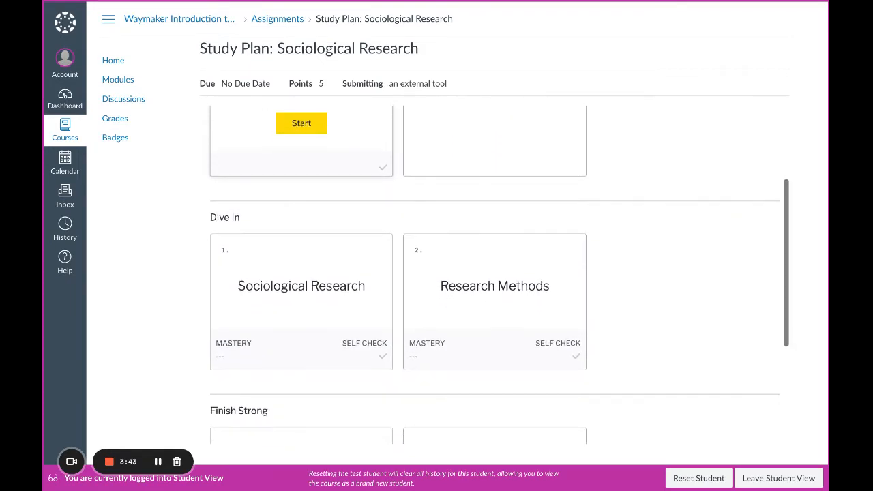
pyautogui.scroll(-1, 499, 273)
pyautogui.scroll(-1, 309, 238)
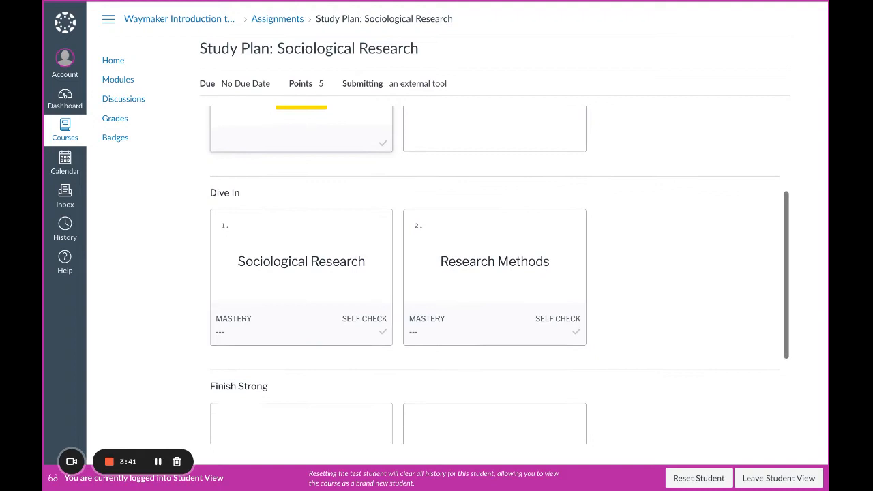
pyautogui.scroll(1, 307, 243)
pyautogui.scroll(-1, 301, 249)
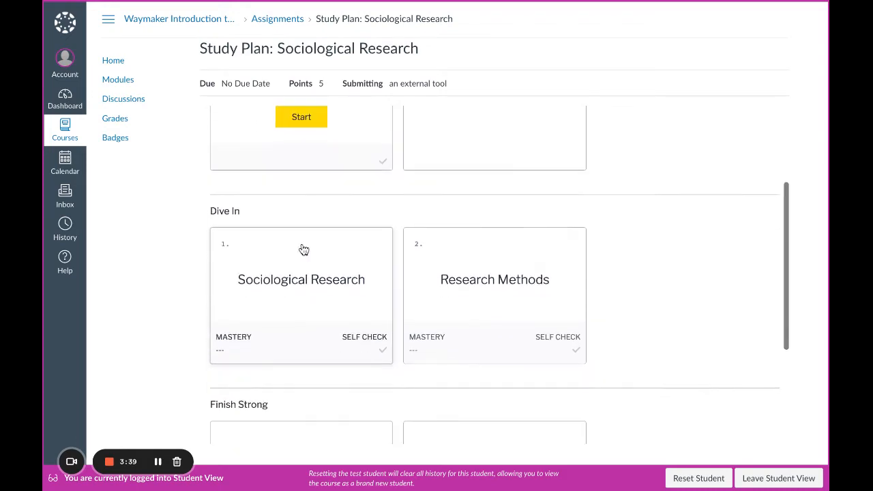
# Step: Open the Introduction to Sociological Research lesson and advance to the Scientific Method page
pyautogui.click(302, 252)
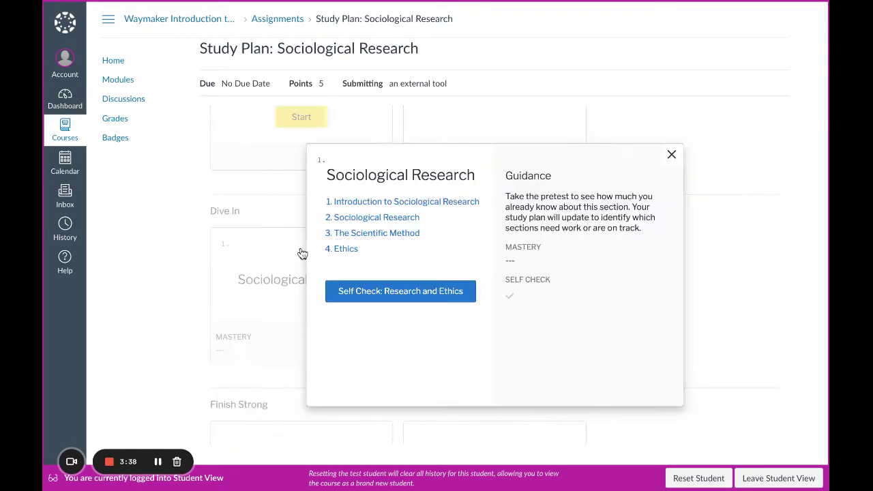
pyautogui.click(374, 203)
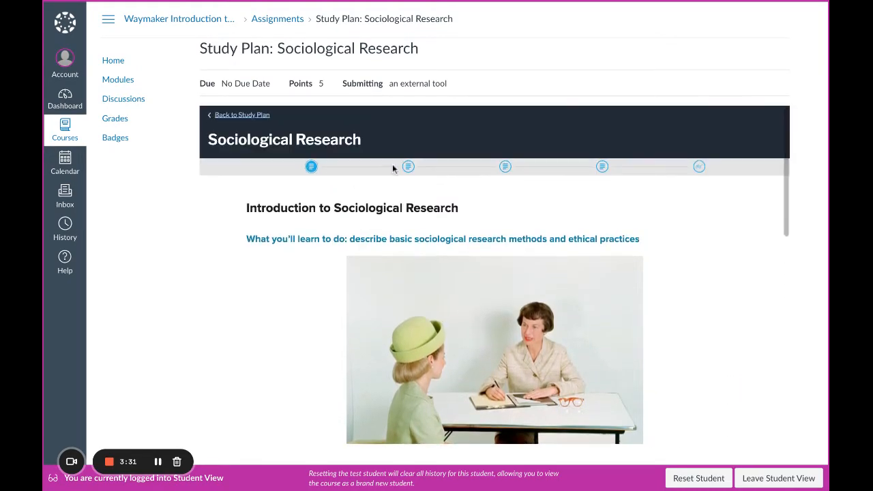
pyautogui.click(408, 167)
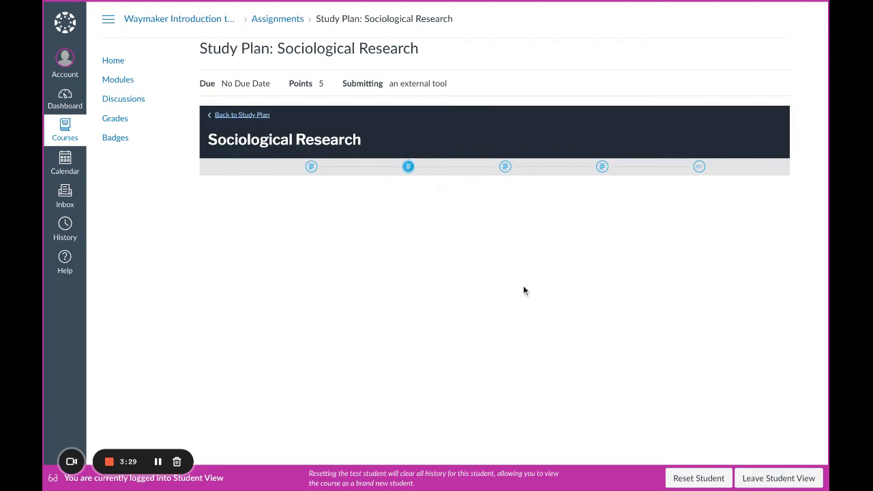
pyautogui.scroll(-5, 521, 288)
pyautogui.scroll(-4, 520, 288)
pyautogui.scroll(-5, 521, 287)
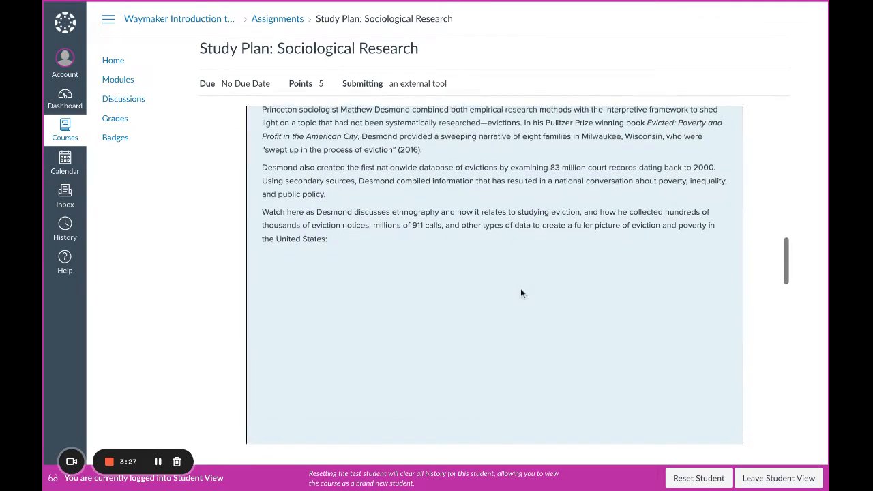
pyautogui.scroll(-5, 521, 287)
pyautogui.scroll(-5, 520, 288)
pyautogui.scroll(-5, 520, 288)
pyautogui.scroll(-3, 681, 248)
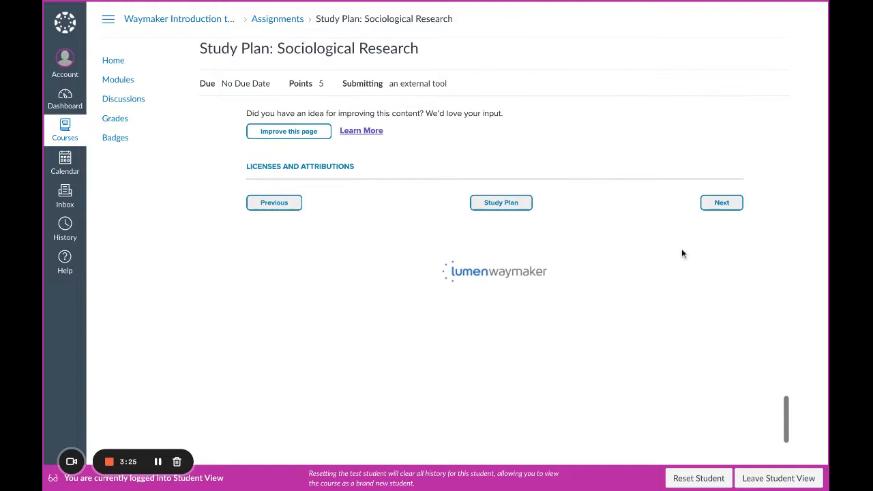
pyautogui.click(714, 204)
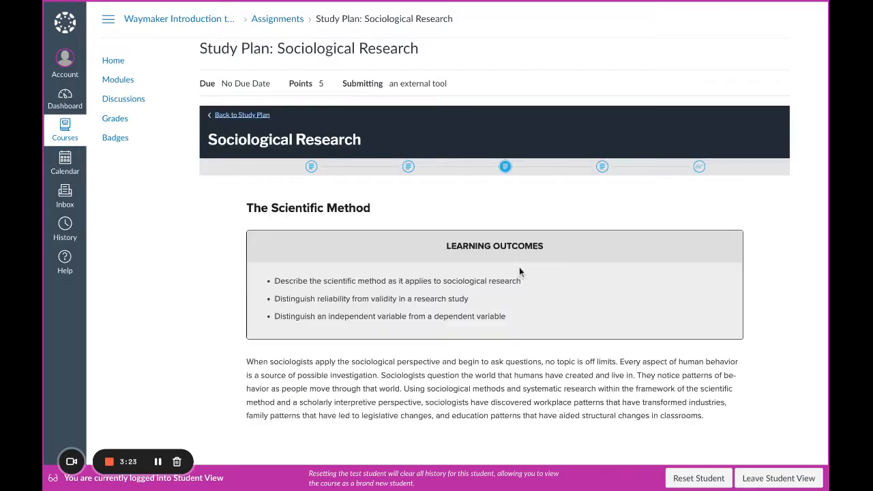
pyautogui.scroll(-1, 382, 326)
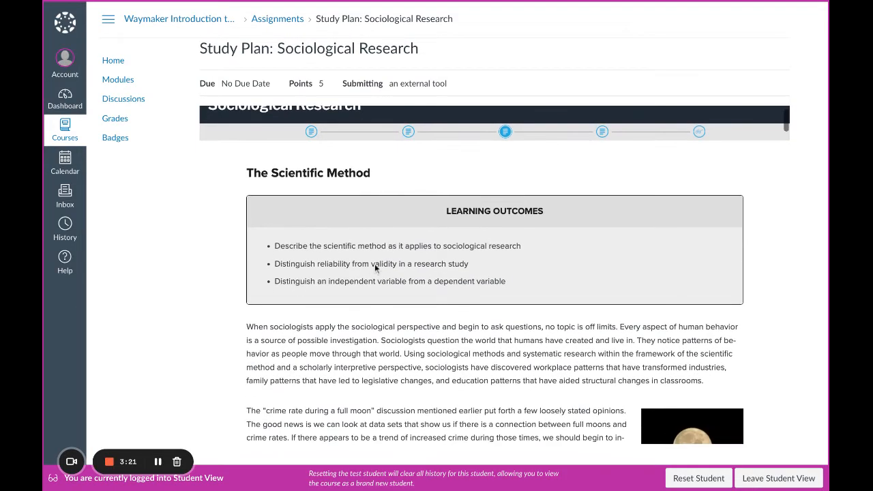
pyautogui.scroll(-1, 356, 308)
pyautogui.scroll(-2, 355, 308)
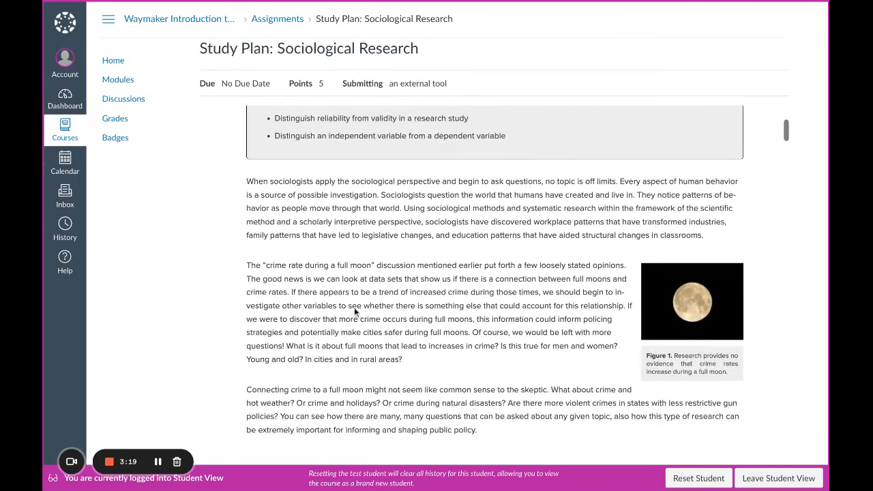
pyautogui.scroll(-1, 302, 243)
pyautogui.scroll(-5, 302, 243)
pyautogui.scroll(-3, 302, 244)
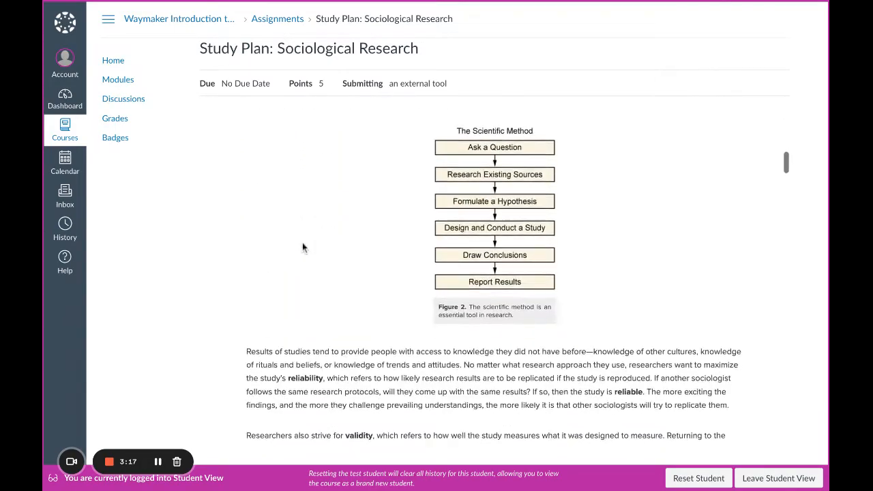
pyautogui.scroll(-5, 303, 243)
pyautogui.scroll(-3, 303, 244)
pyautogui.scroll(-5, 369, 270)
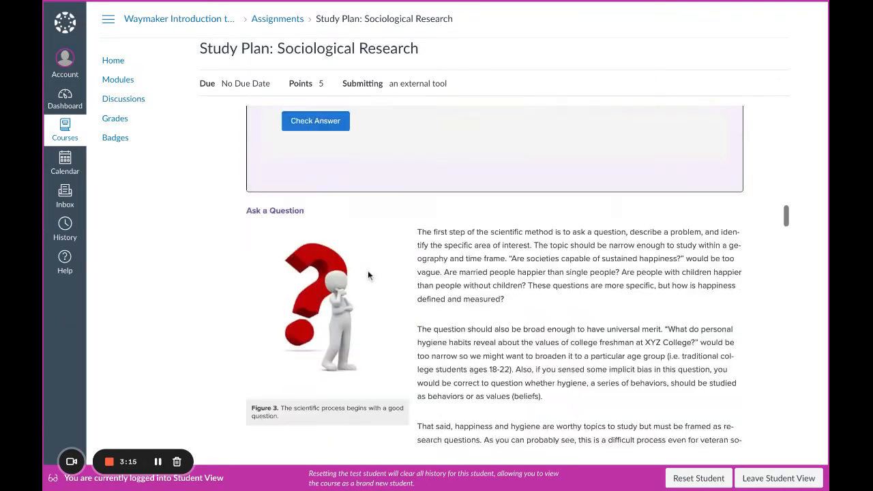
pyautogui.scroll(-5, 368, 273)
pyautogui.scroll(-5, 368, 274)
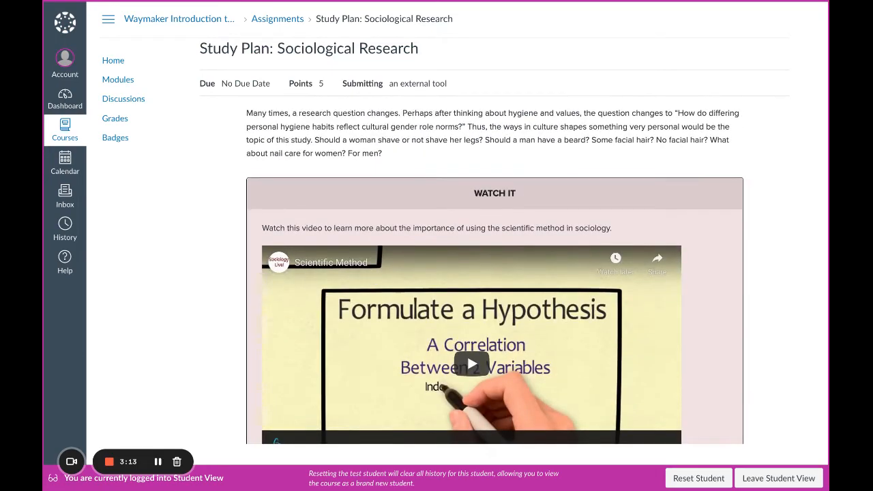
pyautogui.scroll(-2, 495, 273)
pyautogui.scroll(-5, 494, 273)
pyautogui.scroll(-5, 495, 273)
pyautogui.scroll(-5, 495, 273)
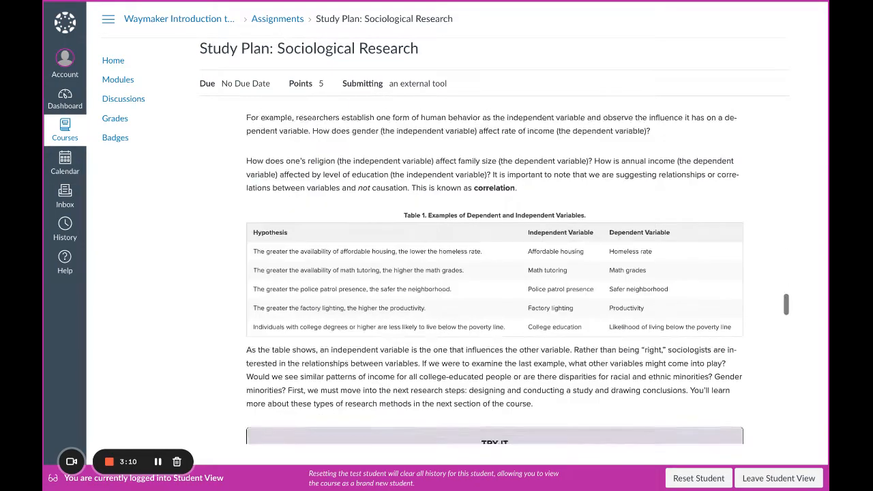
pyautogui.scroll(-2, 495, 272)
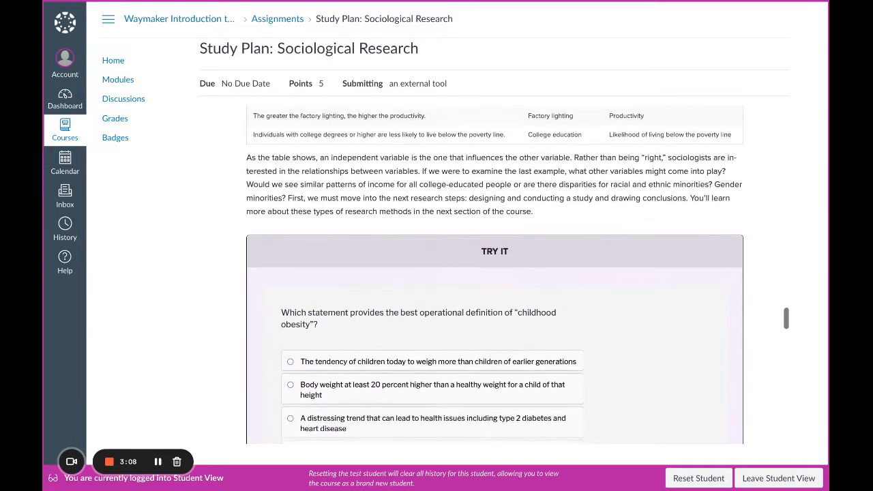
pyautogui.scroll(-2, 494, 273)
pyautogui.scroll(-2, 495, 272)
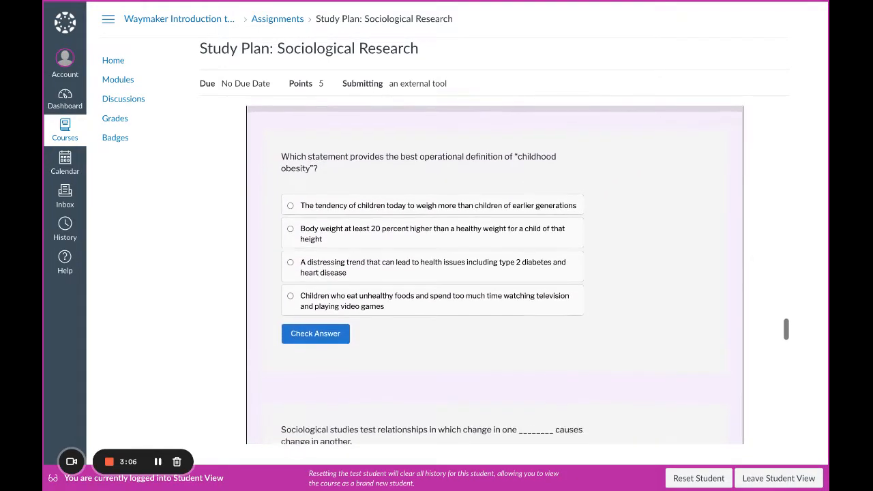
pyautogui.scroll(-2, 494, 273)
pyautogui.scroll(-1, 495, 273)
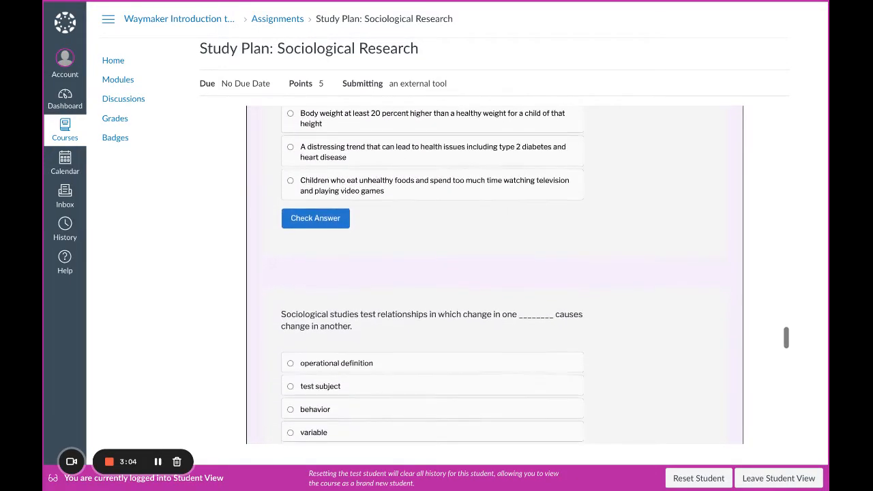
pyautogui.scroll(-1, 495, 272)
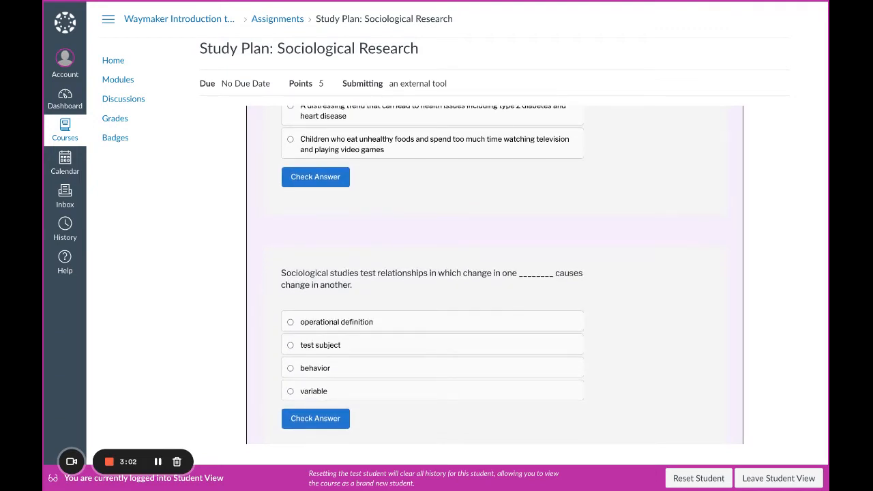
pyautogui.scroll(-1, 384, 318)
pyautogui.scroll(-1, 384, 318)
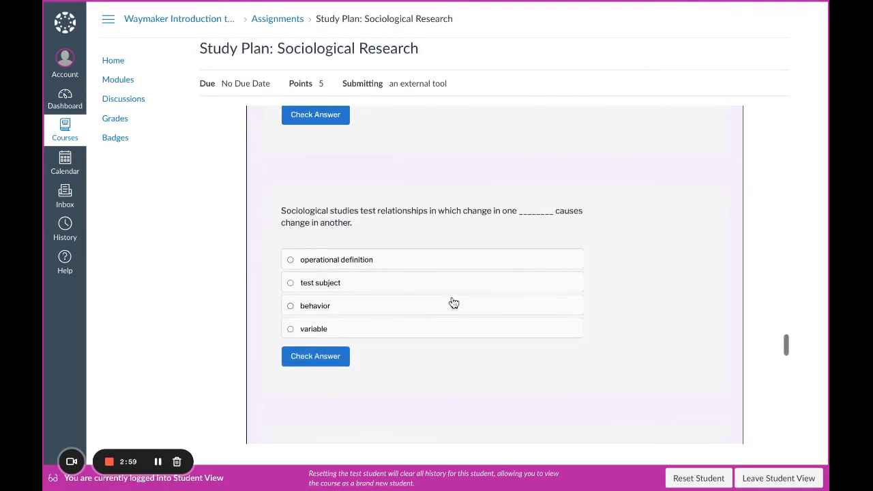
pyautogui.scroll(-1, 453, 303)
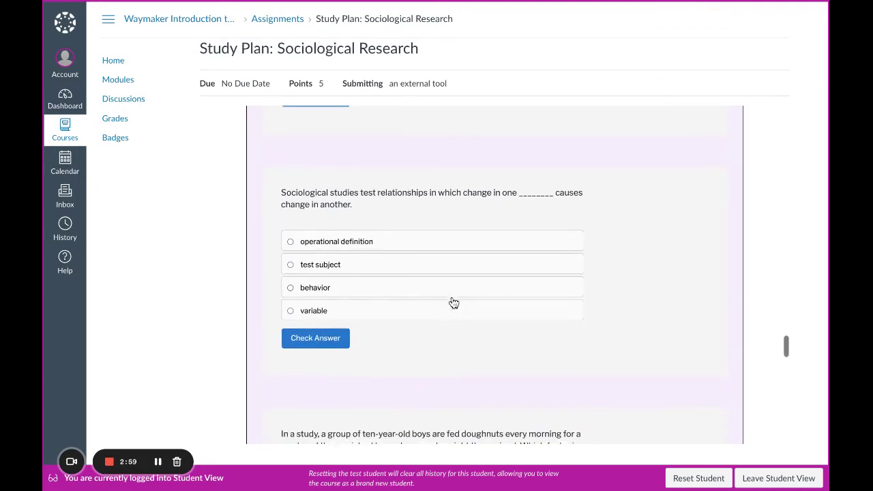
# Step: Check the 'behavior' answer on the 'change in one ____' TRY IT question
pyautogui.click(316, 340)
pyautogui.scroll(-1, 317, 344)
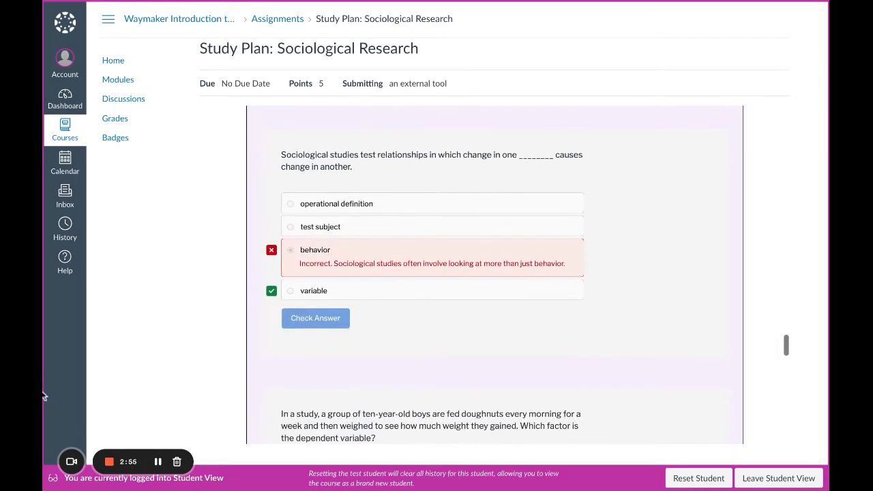
pyautogui.scroll(-1, 371, 348)
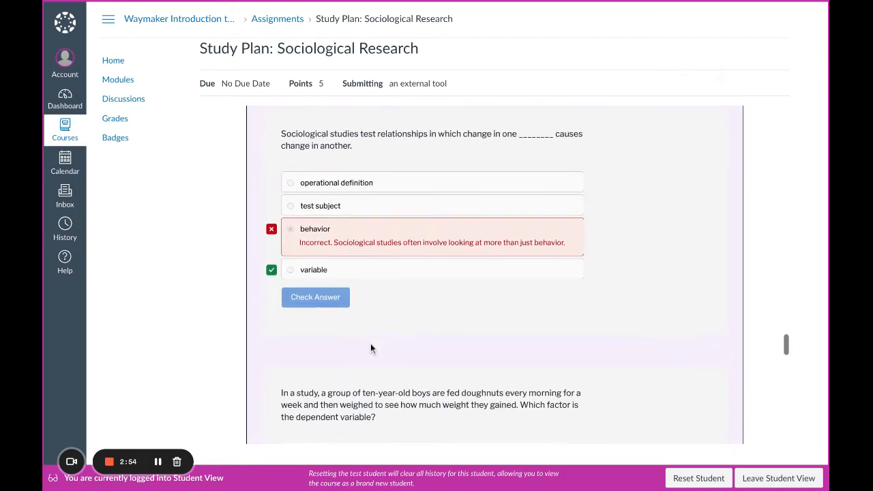
pyautogui.scroll(-1, 370, 348)
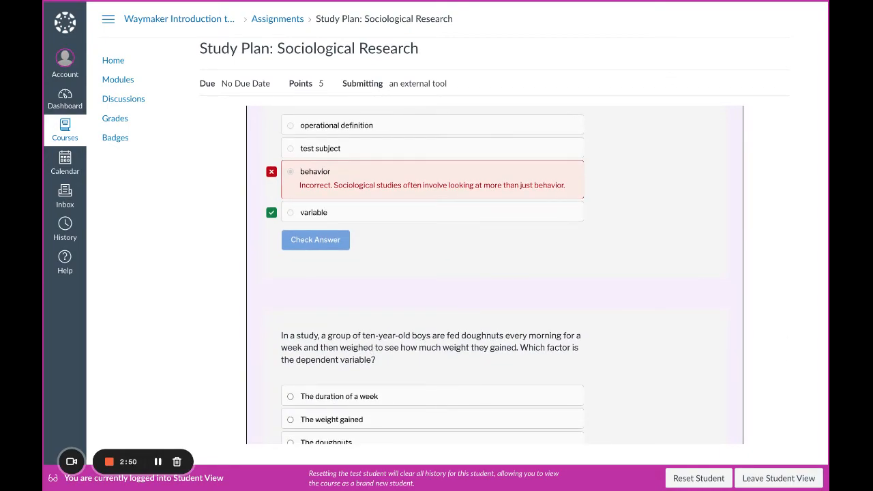
pyautogui.scroll(-1, 494, 273)
pyautogui.scroll(5, 495, 272)
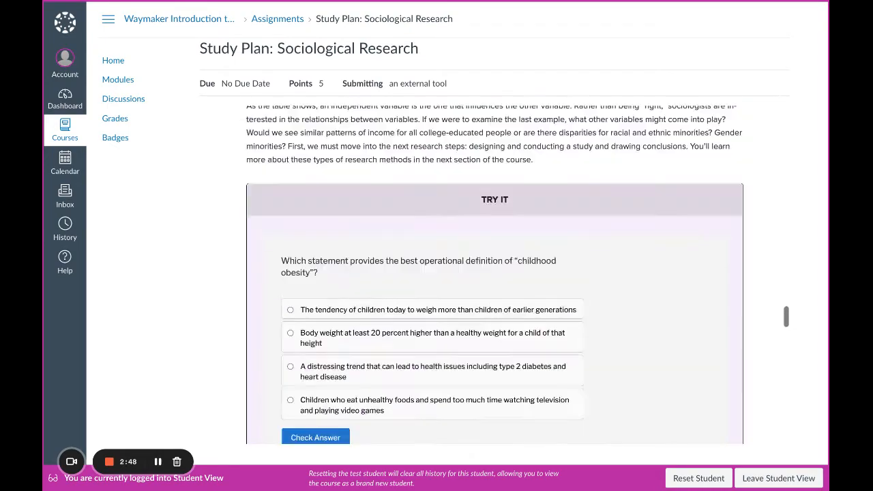
pyautogui.scroll(5, 495, 273)
pyautogui.scroll(5, 494, 273)
pyautogui.scroll(5, 494, 273)
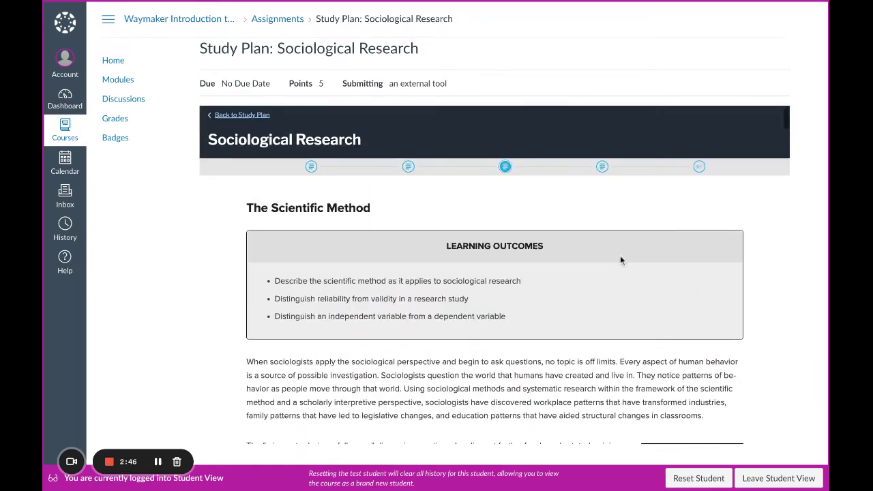
# Step: Jump to the Self-Check: Research and Ethics quiz via the progress bar's last marker
pyautogui.click(700, 167)
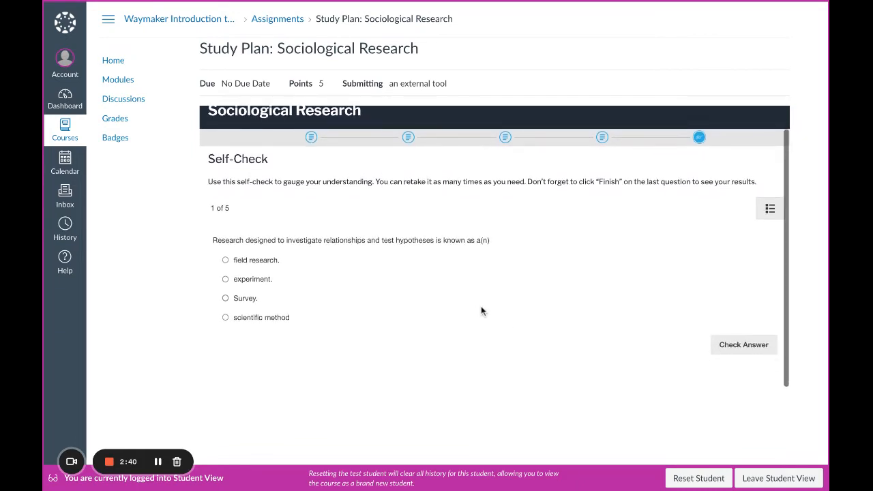
pyautogui.scroll(1, 439, 288)
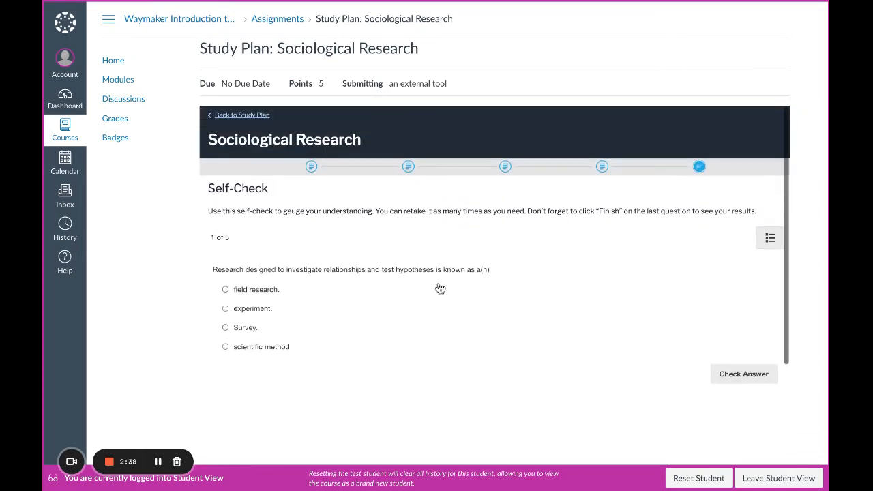
# Step: View the Putting It Together: Sociological Research page and return to the study plan
pyautogui.click(254, 115)
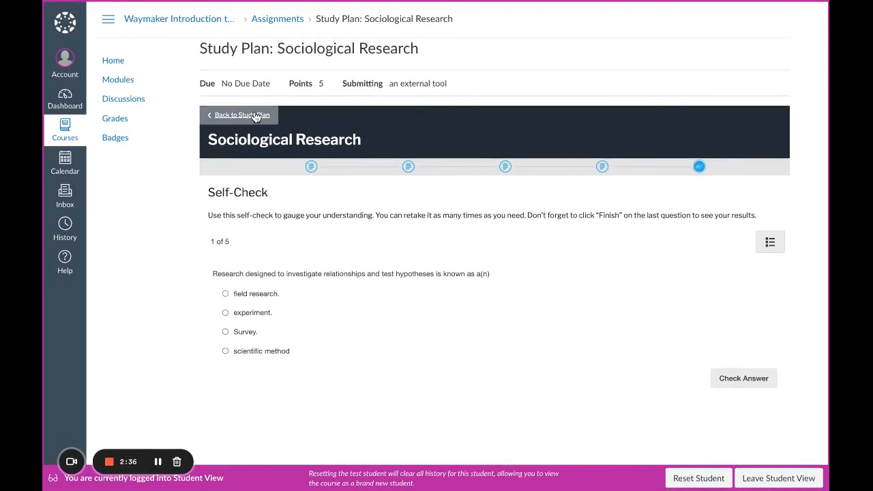
pyautogui.scroll(-1, 392, 278)
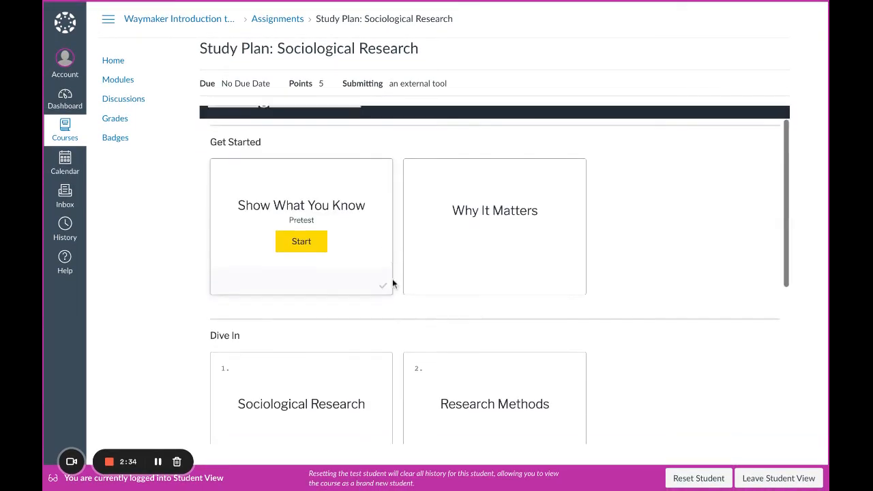
pyautogui.scroll(-4, 393, 280)
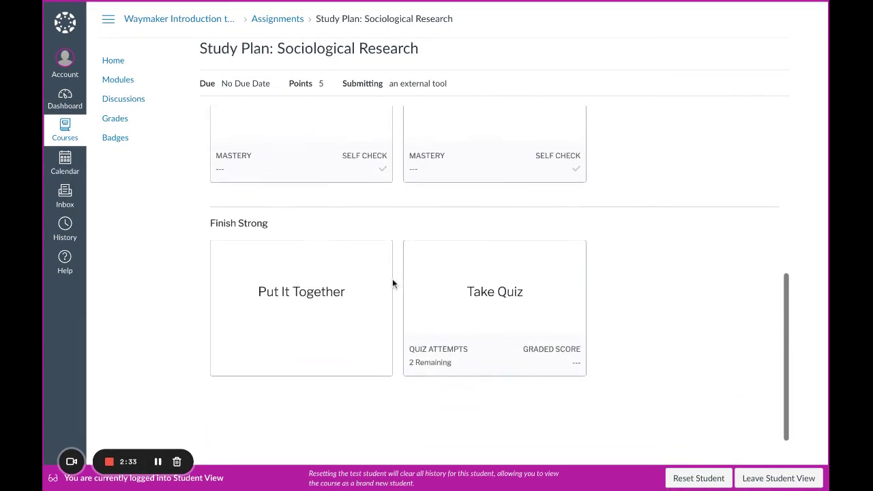
pyautogui.click(324, 284)
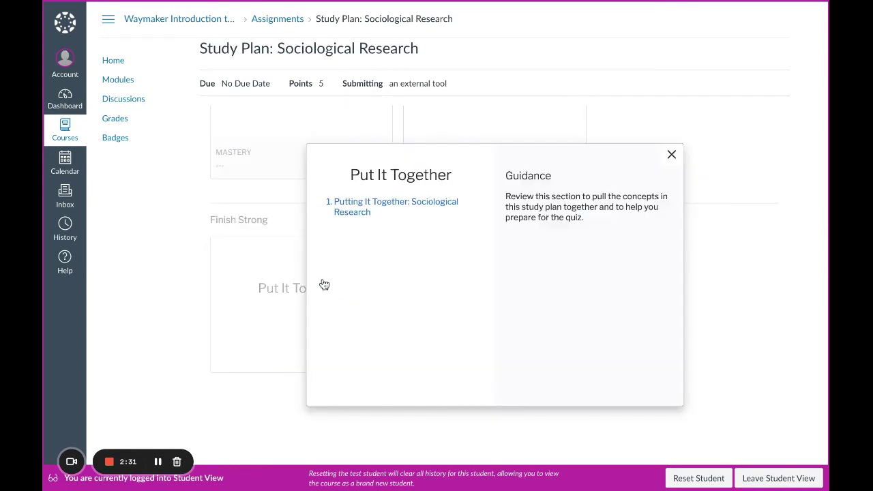
pyautogui.click(428, 209)
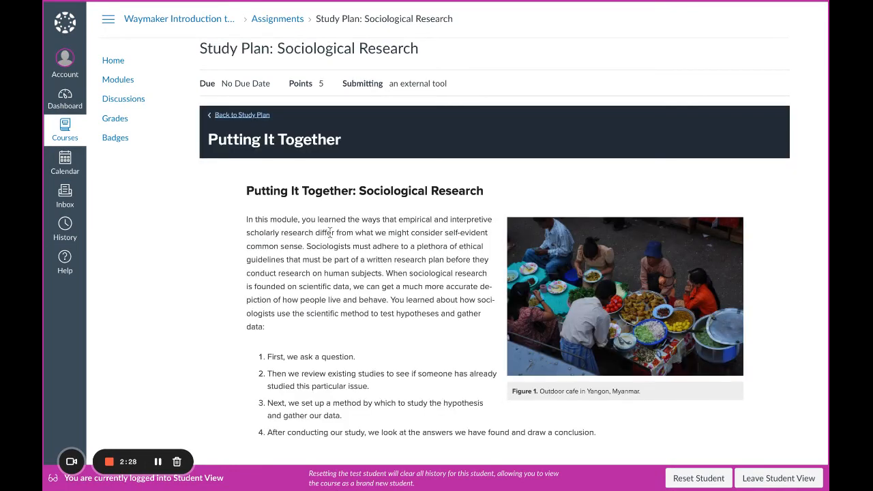
pyautogui.click(264, 117)
pyautogui.scroll(-3, 455, 333)
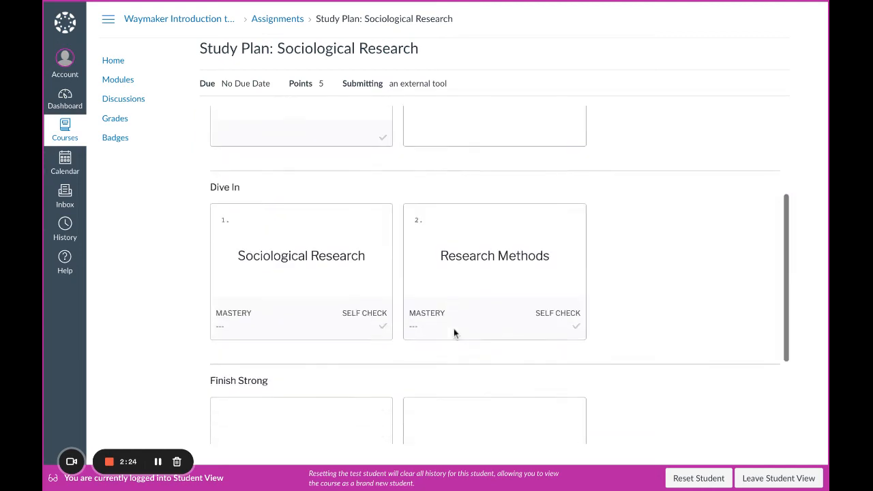
pyautogui.scroll(-2, 455, 333)
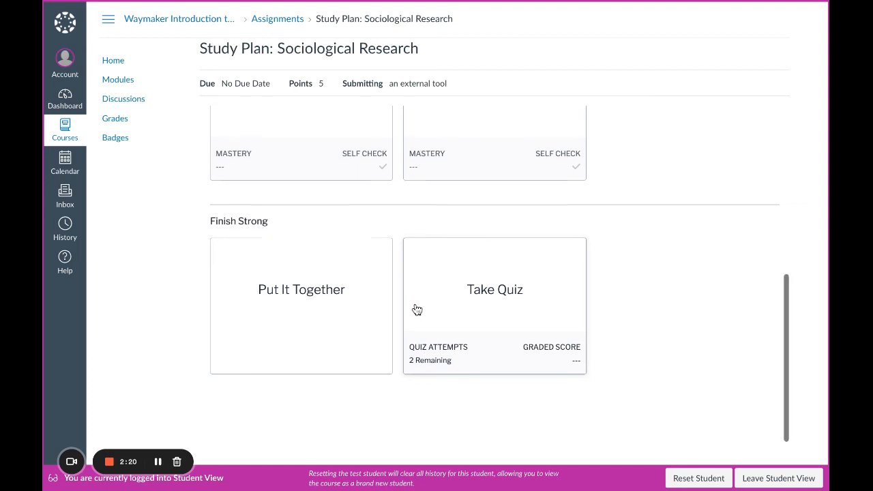
pyautogui.scroll(3, 414, 309)
pyautogui.scroll(2, 305, 218)
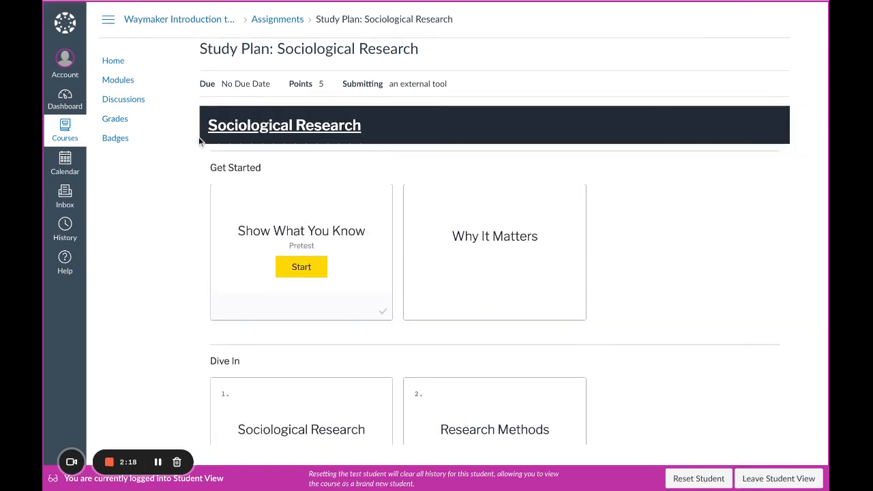
# Step: Go to the course's Modules list from the course navigation
pyautogui.click(123, 82)
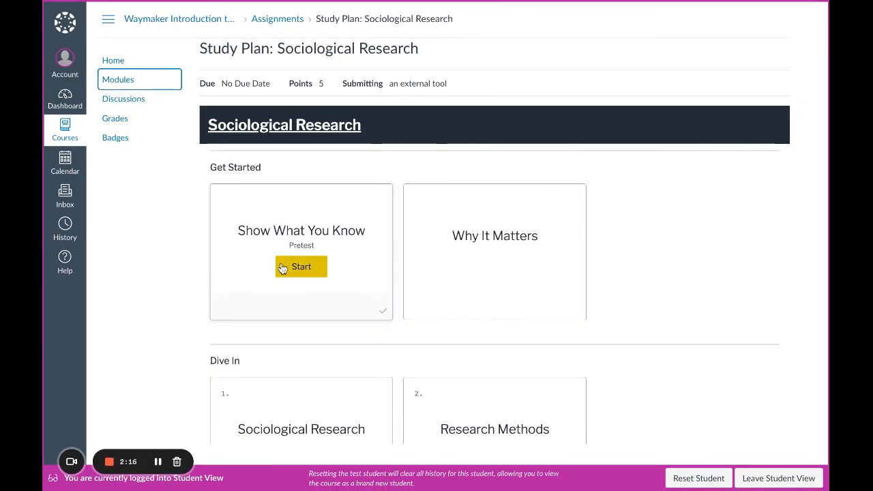
pyautogui.scroll(-5, 261, 332)
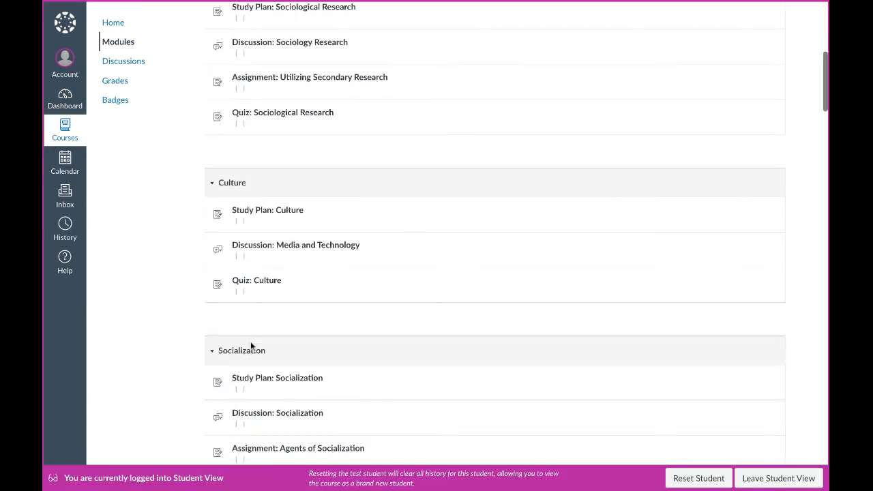
pyautogui.scroll(2, 245, 250)
pyautogui.scroll(2, 243, 250)
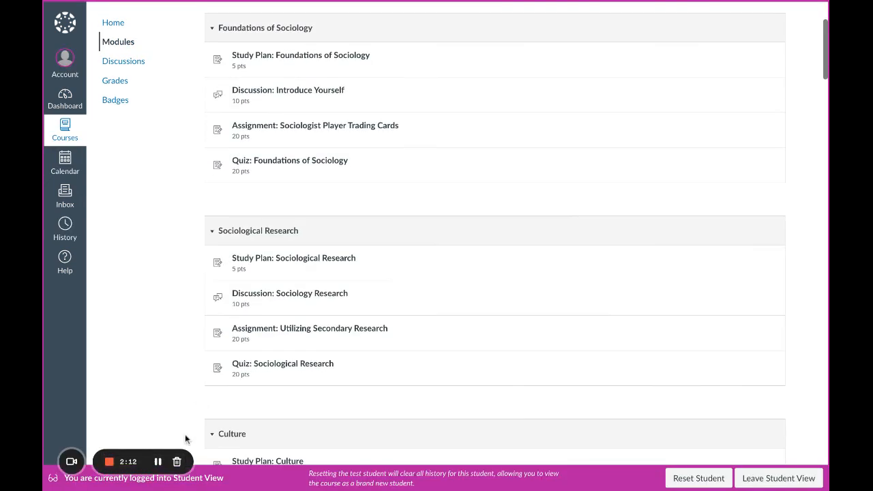